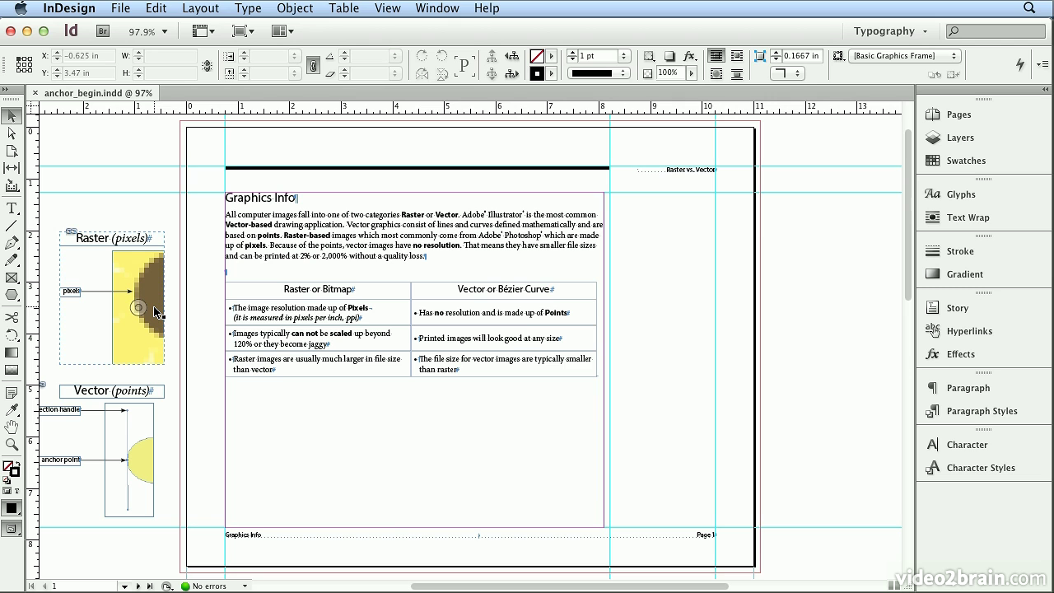
Step: Cut the Raster (pixels) diagram group from the pasteboard
click(333, 277)
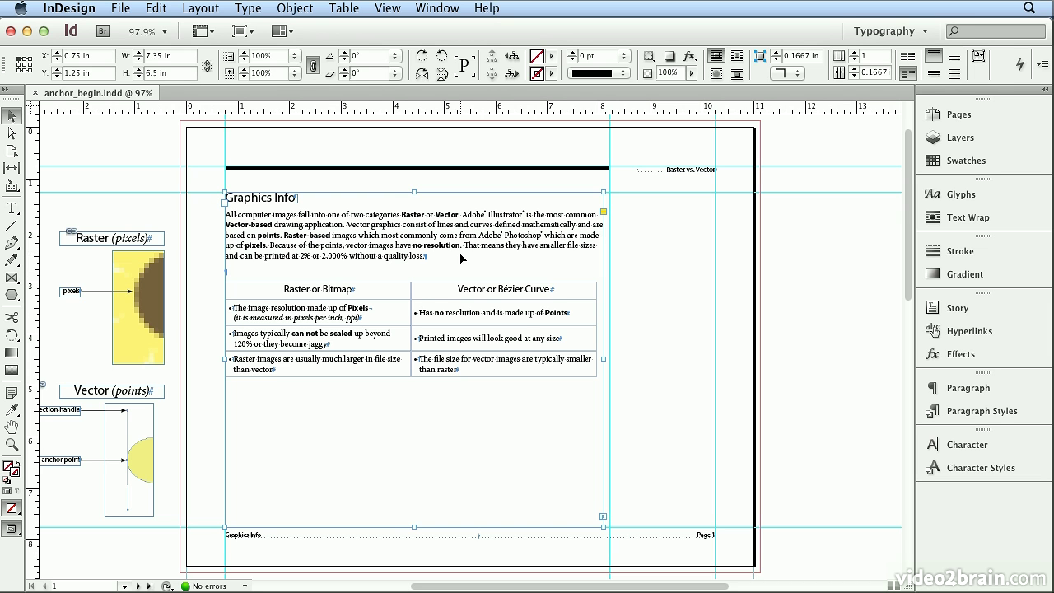
key(t)
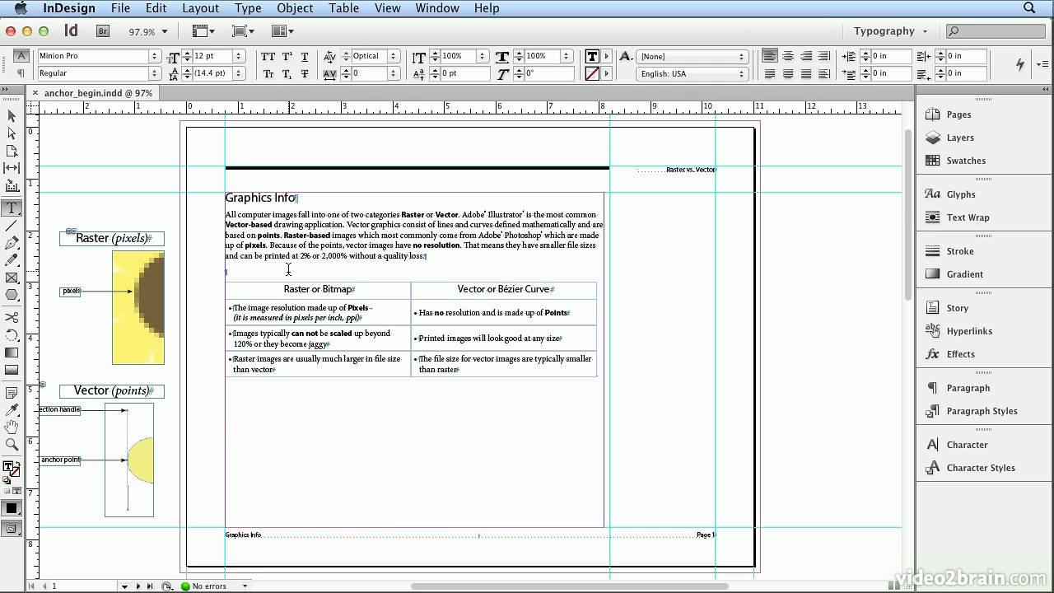
click(11, 115)
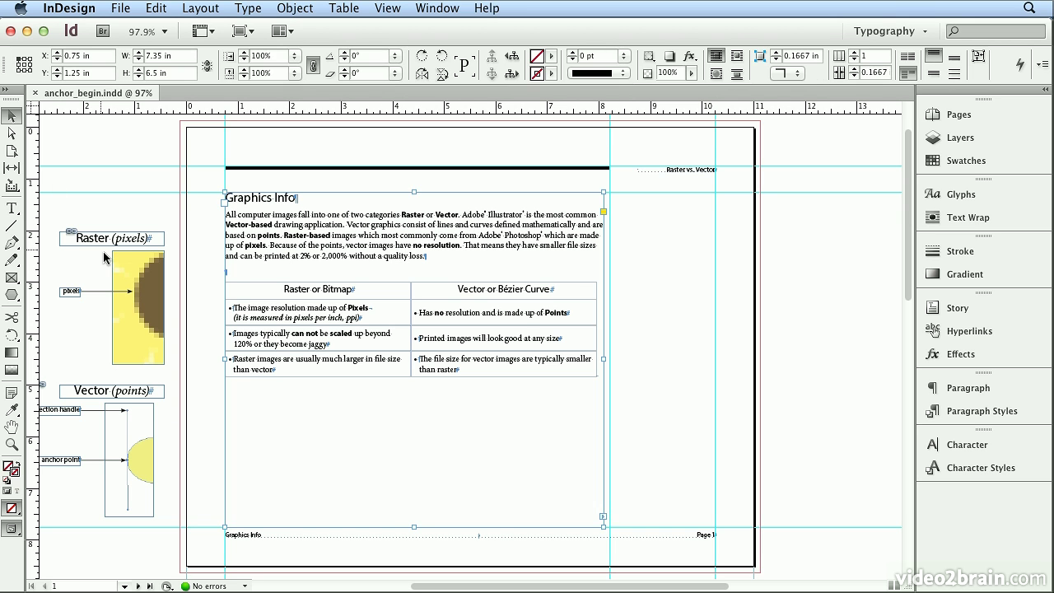
click(164, 255)
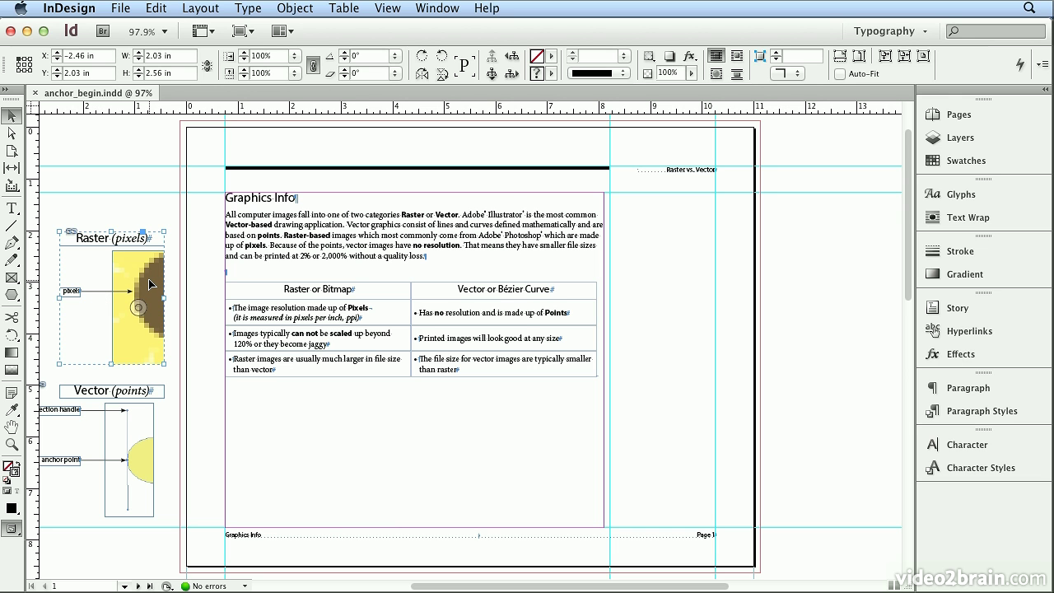
click(156, 9)
click(163, 68)
Step: Paste the Raster diagram inline in the empty paragraph and start 'Vector graphics' as a new paragraph
double_click(241, 275)
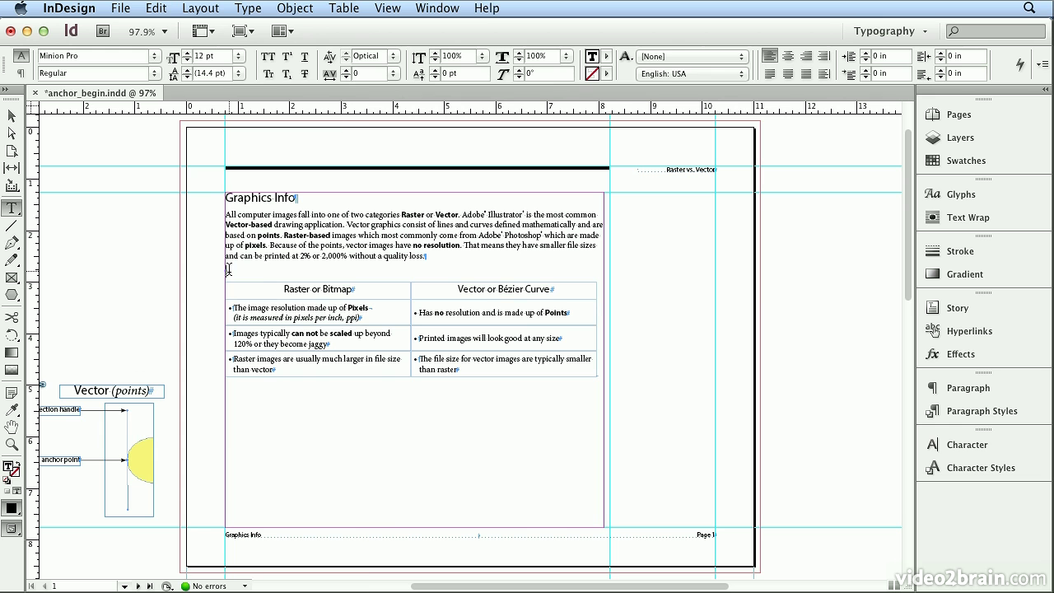
click(157, 8)
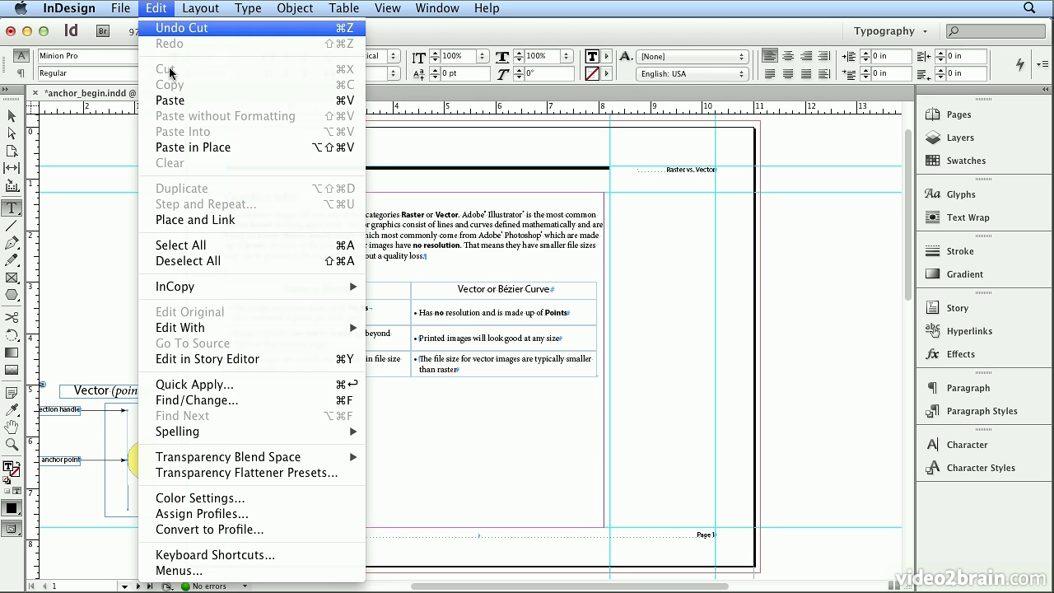
click(169, 101)
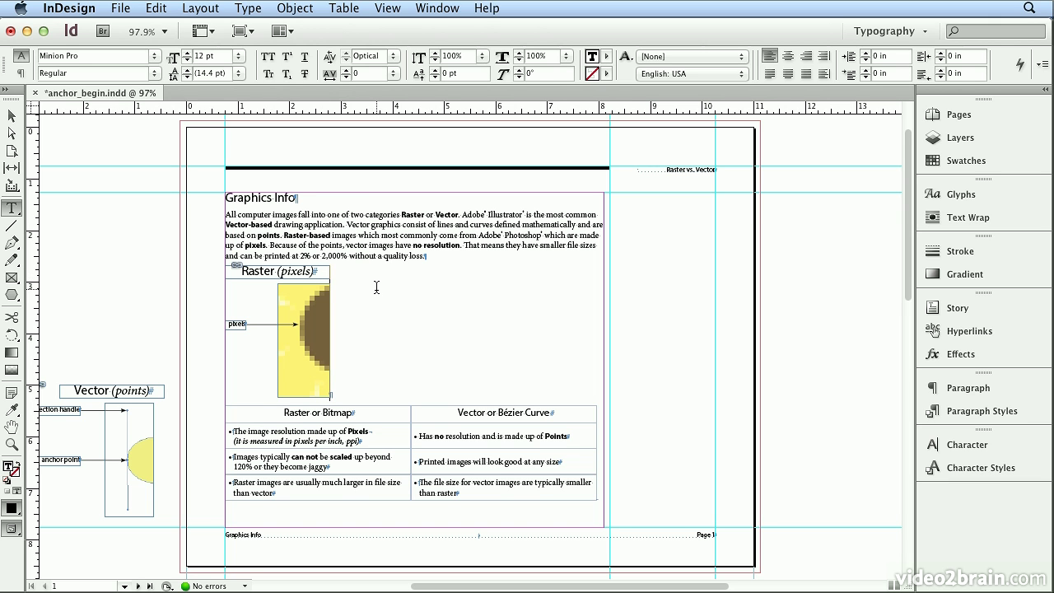
click(347, 224)
key(Return)
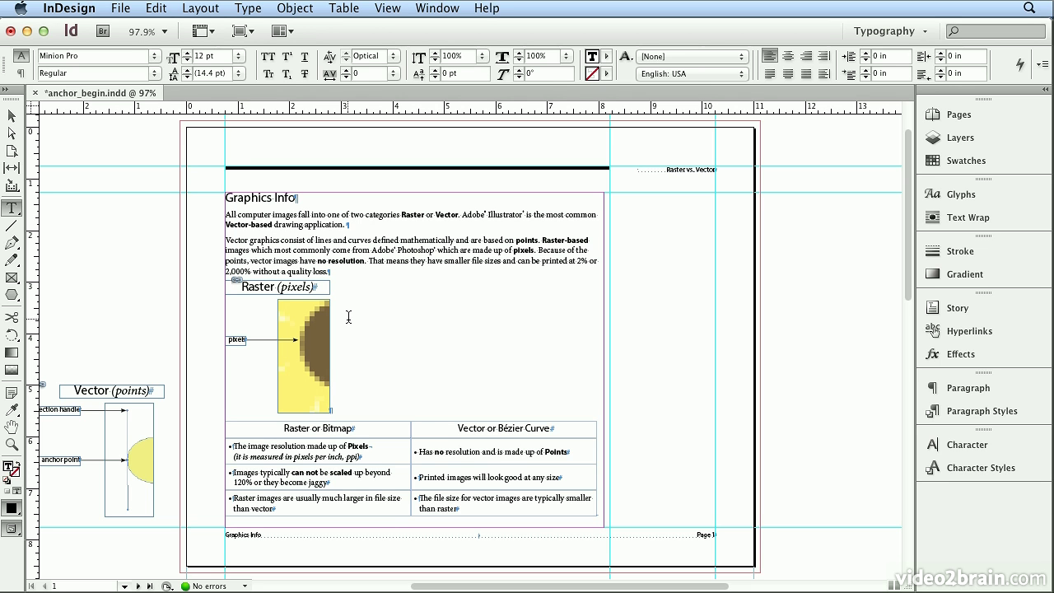
Step: Move the Vector (points) diagram inline, just right of the Raster diagram
click(11, 115)
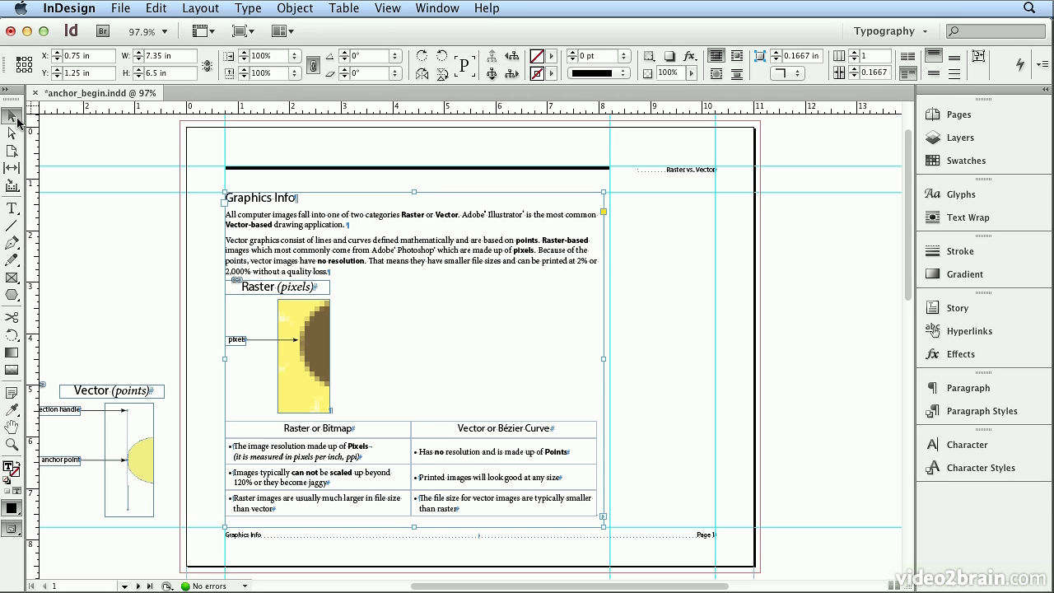
click(128, 419)
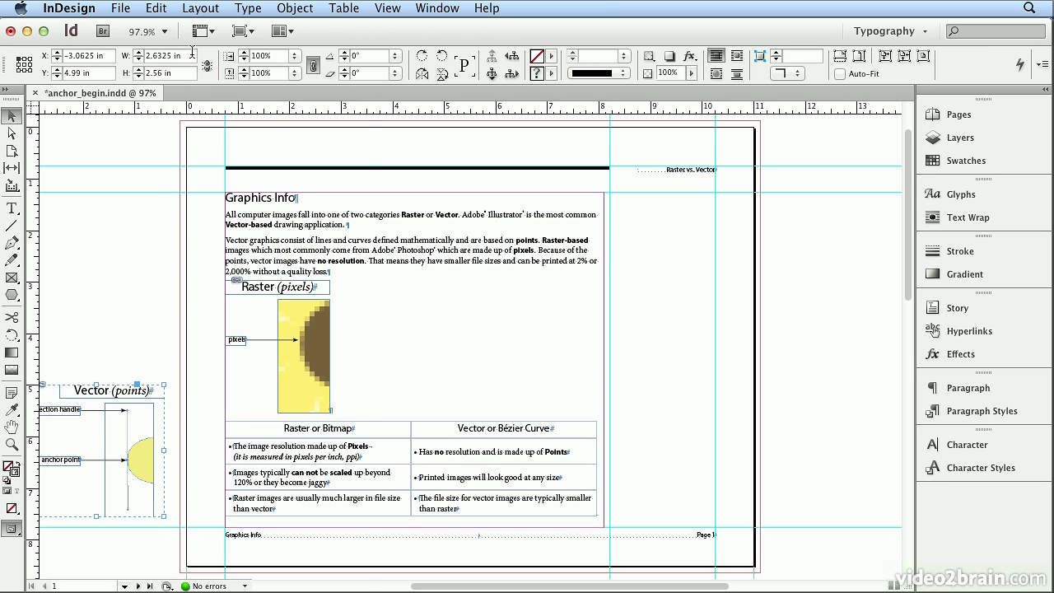
click(155, 7)
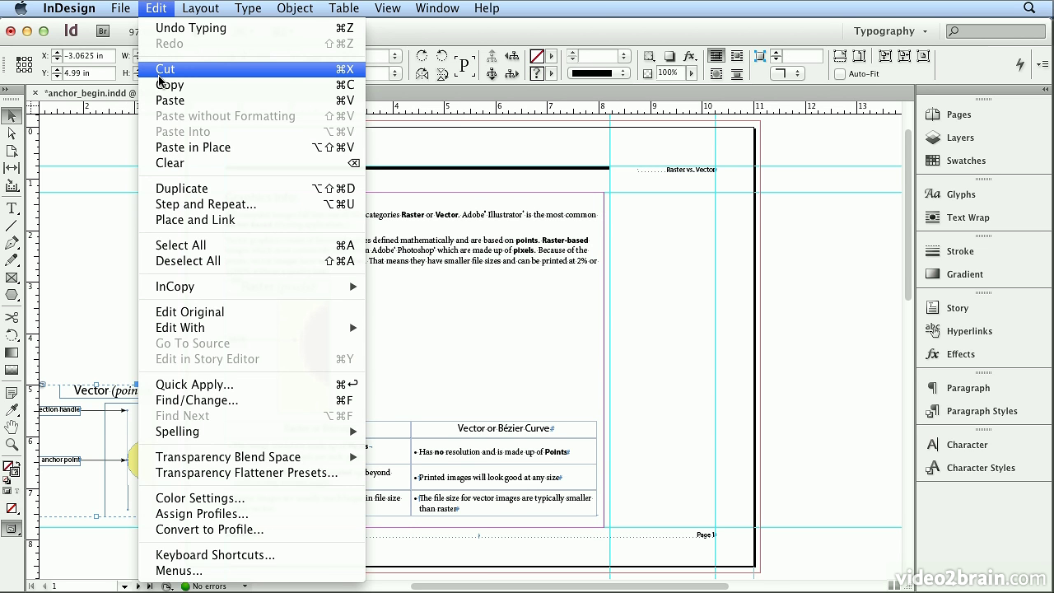
click(165, 70)
key(t)
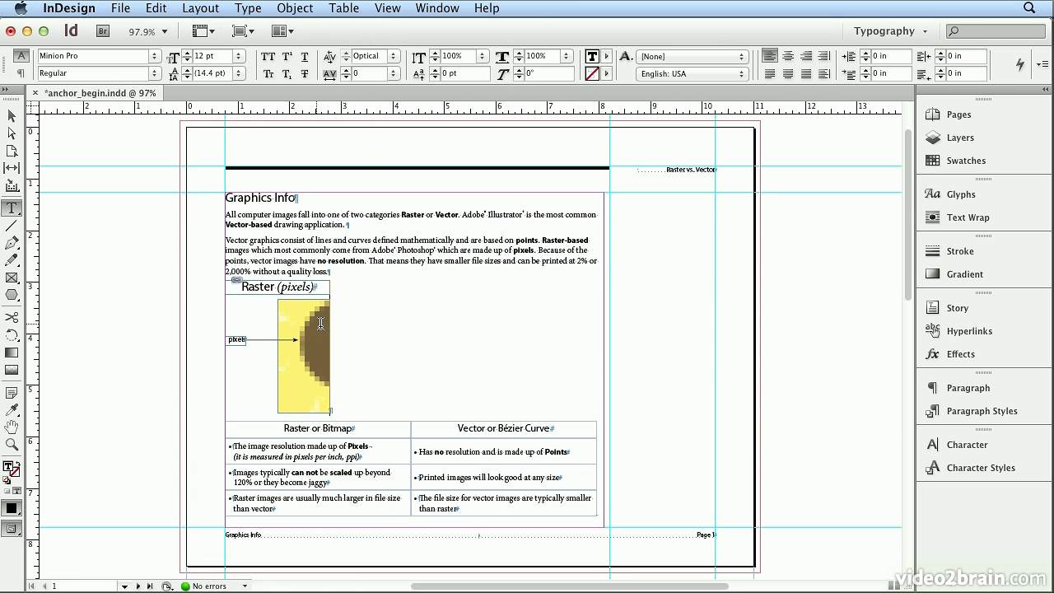
click(339, 336)
key(super+v)
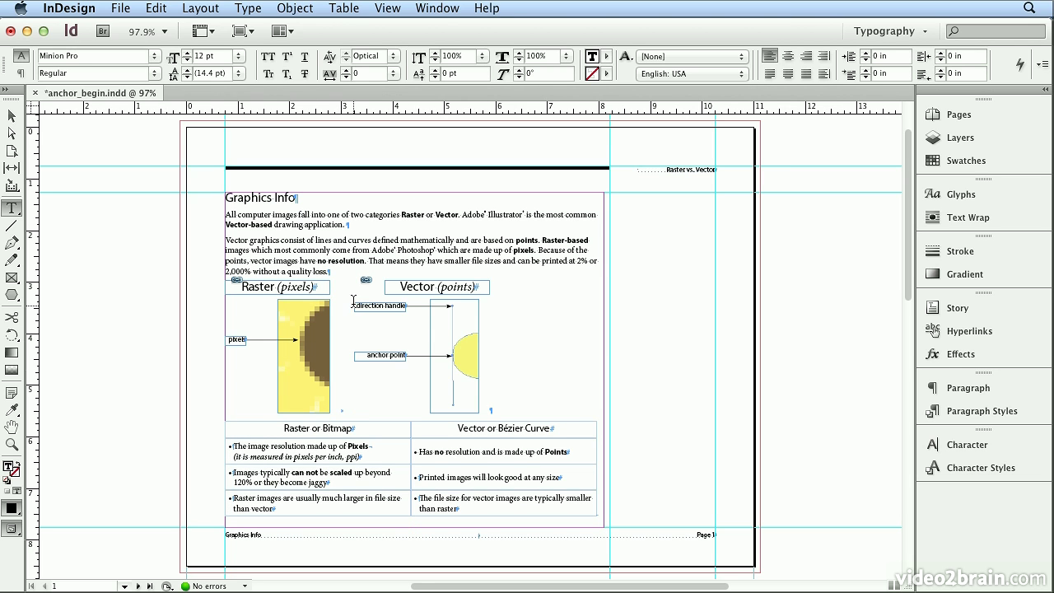
Step: Tidy the empty paragraphs between 'quality loss.' and the diagrams
click(350, 270)
key(Return)
key(Return)
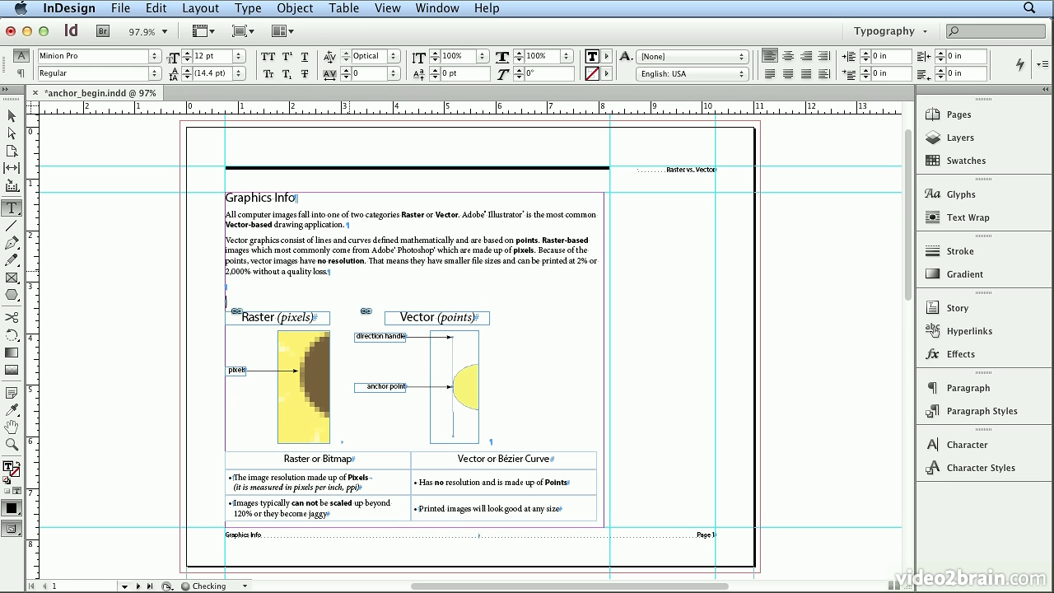
key(BackSpace)
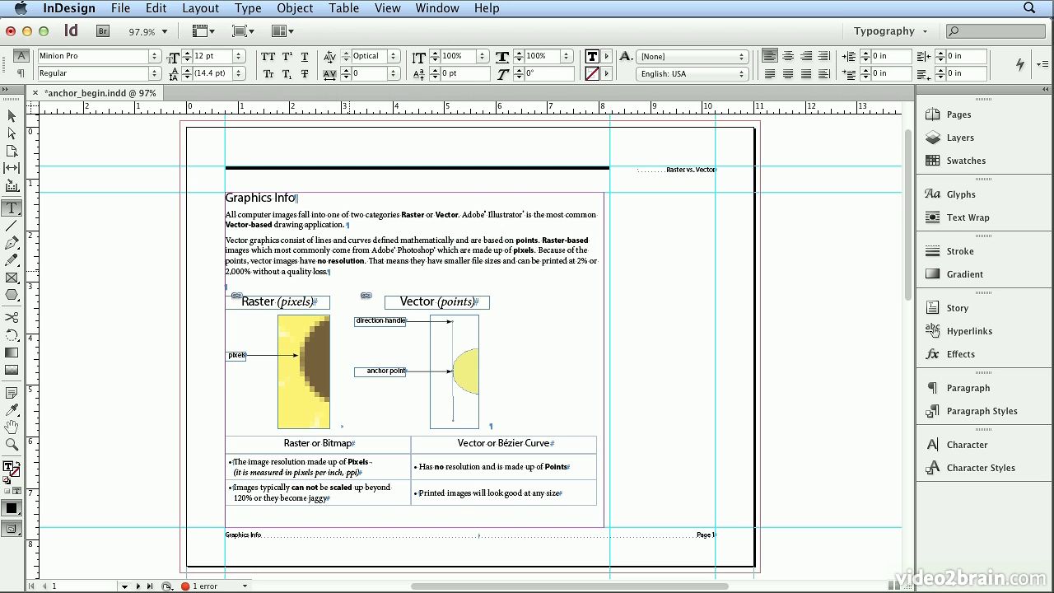
key(BackSpace)
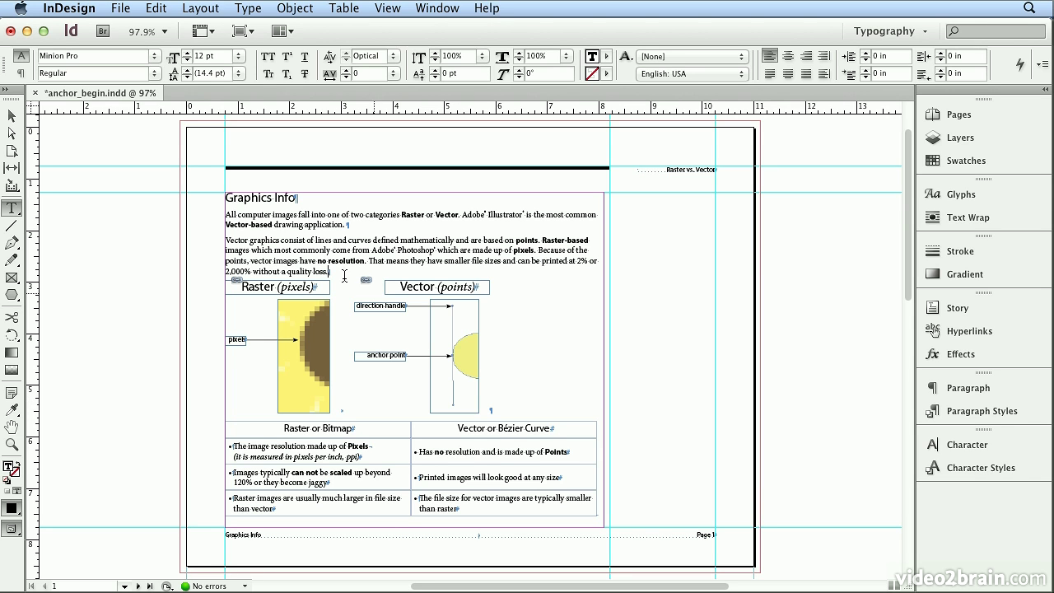
Step: Insert a 1 in square anchored frame with an X Offset of 0.1 in
click(294, 9)
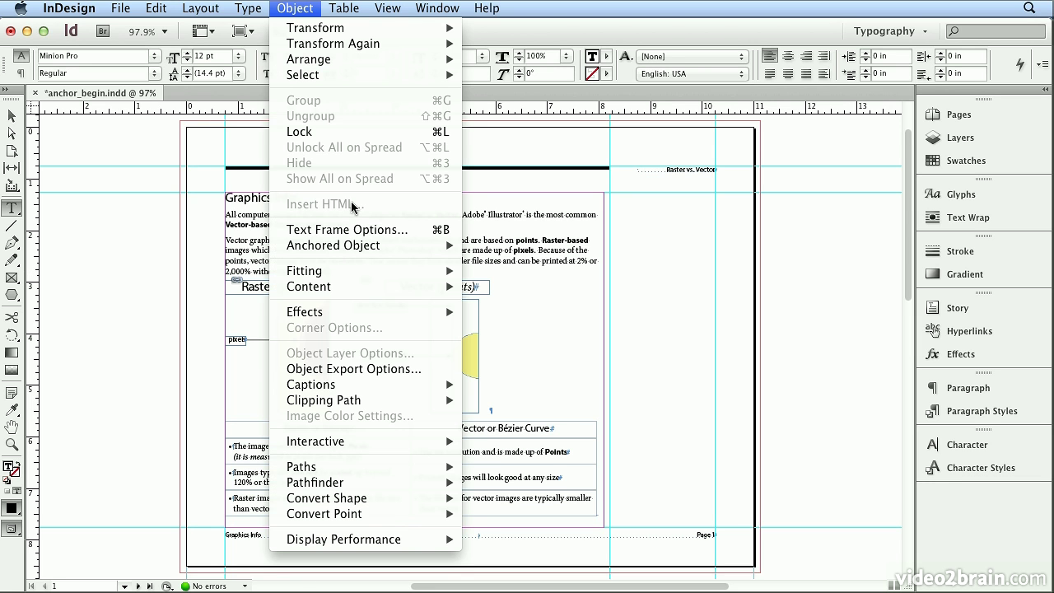
mouse_move(351, 244)
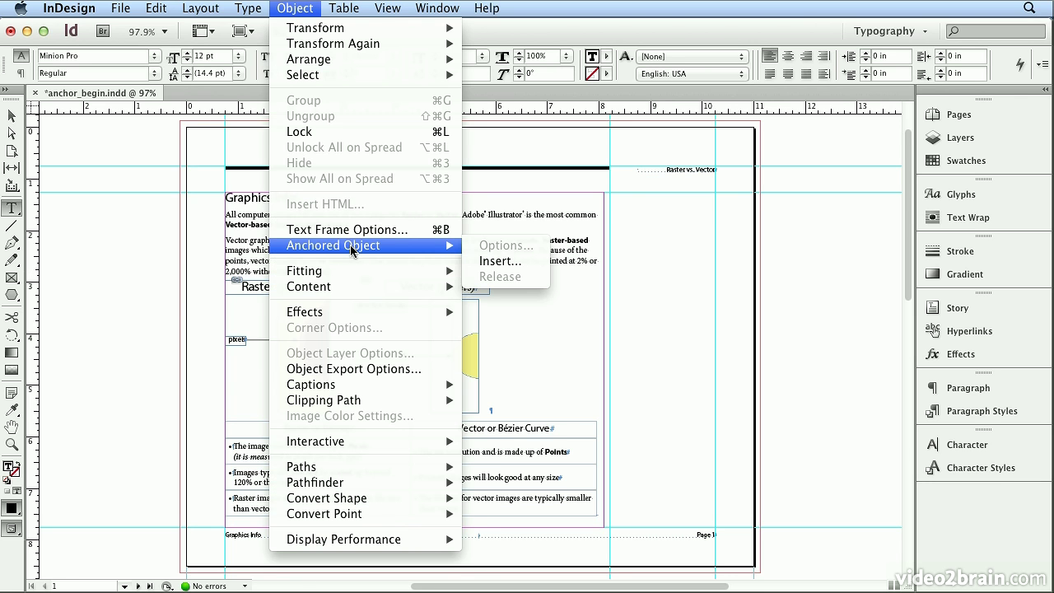
click(487, 262)
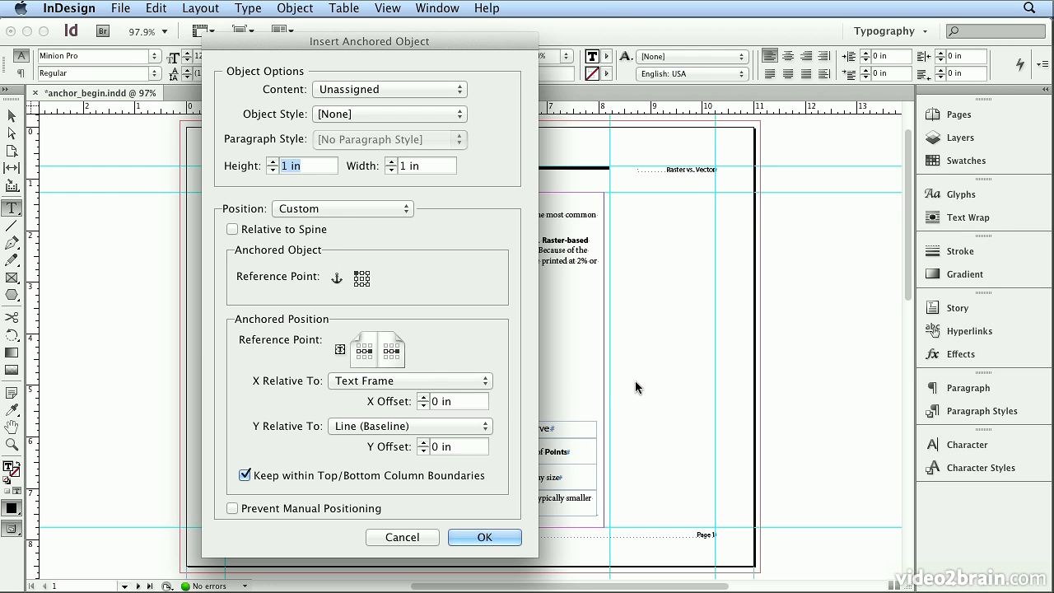
triple_click(469, 402)
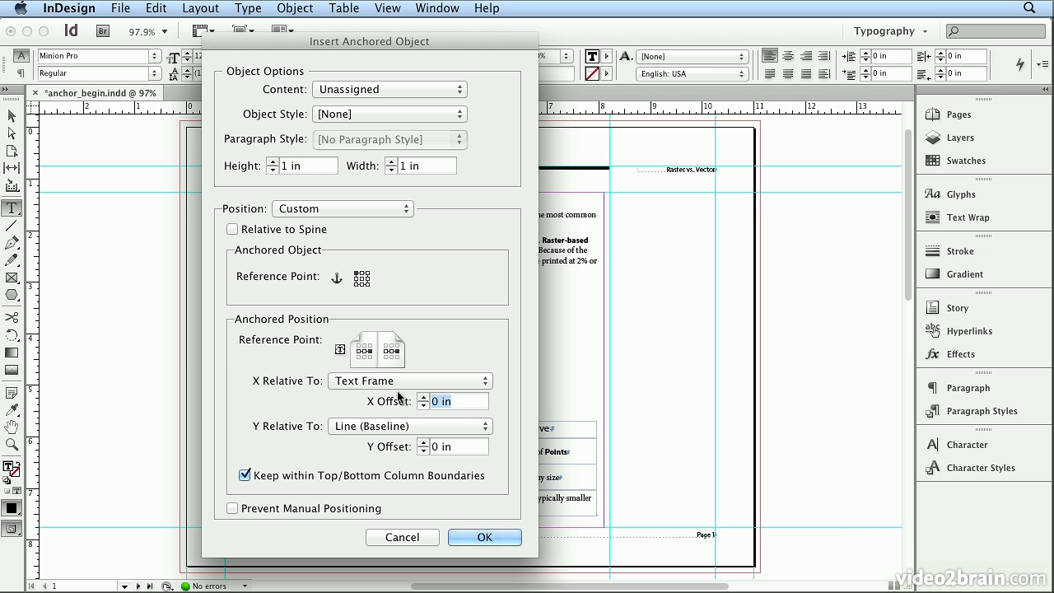
text(.1)
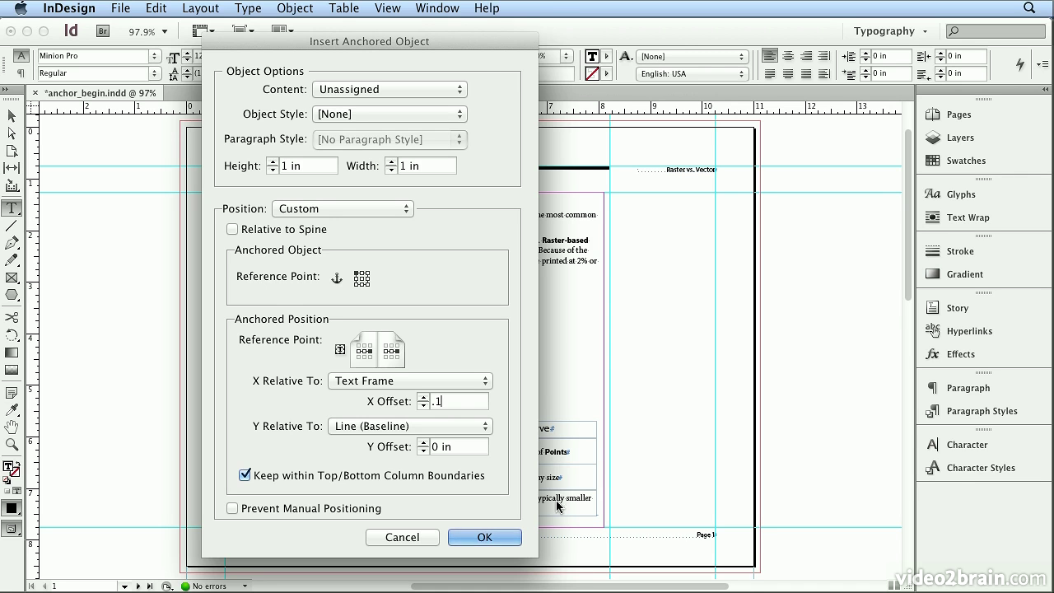
click(484, 537)
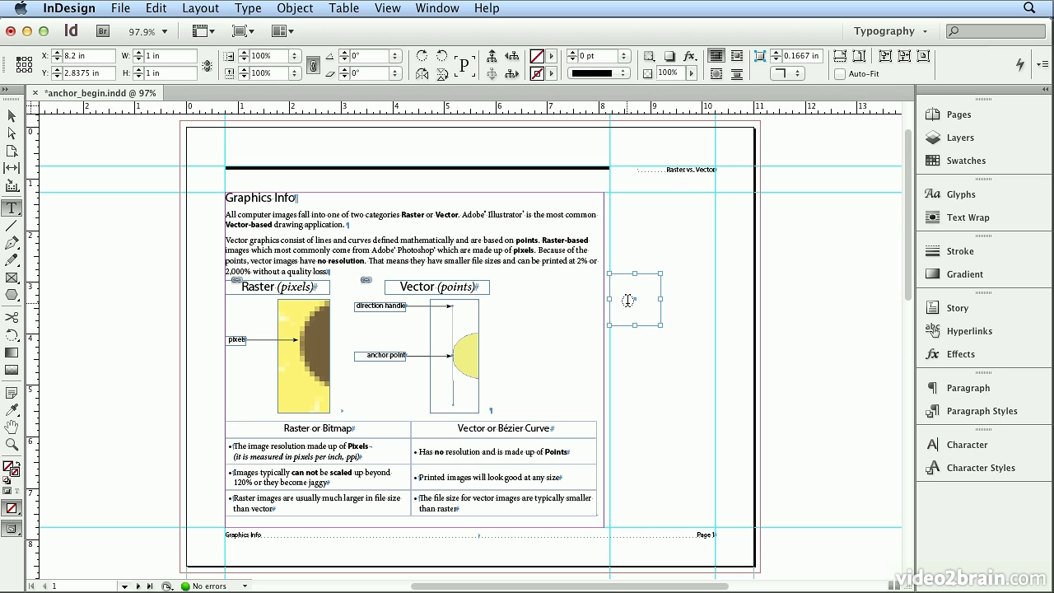
Step: Make the anchored frame a text frame and place note.txt from the text_files folder into it
click(628, 301)
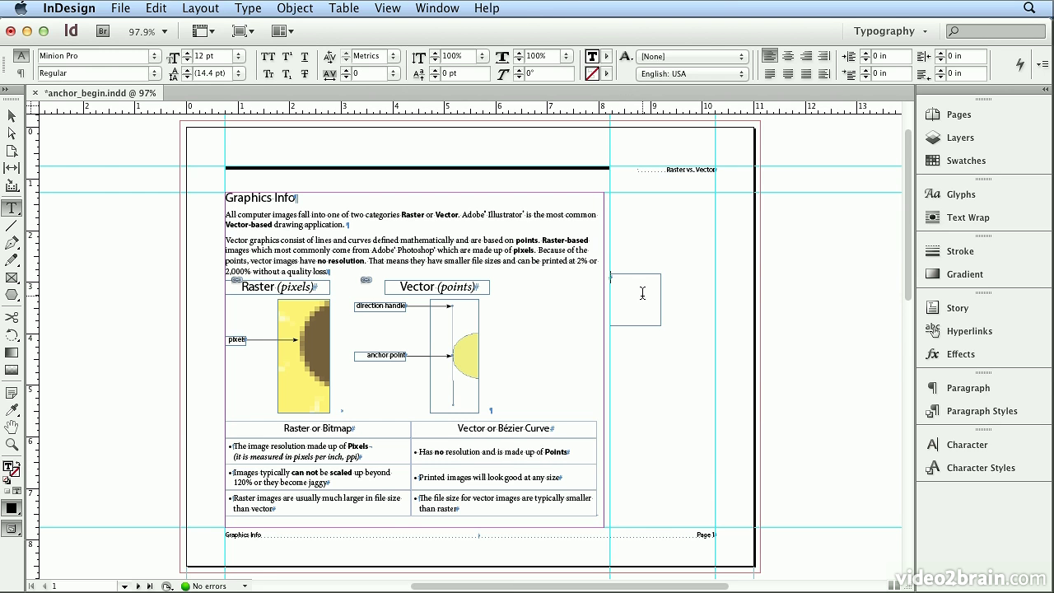
click(120, 8)
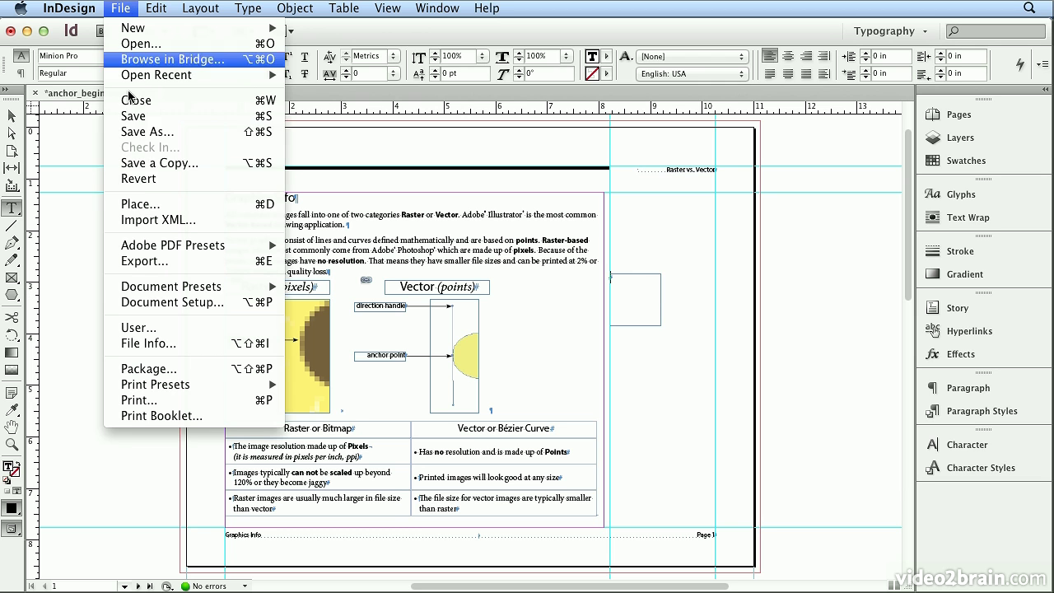
click(140, 204)
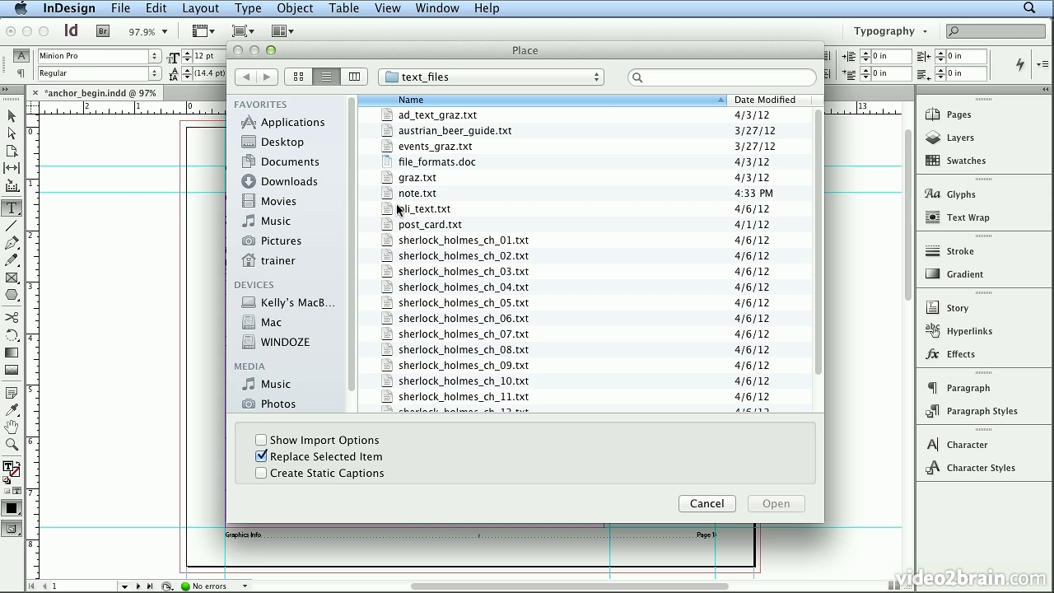
click(450, 73)
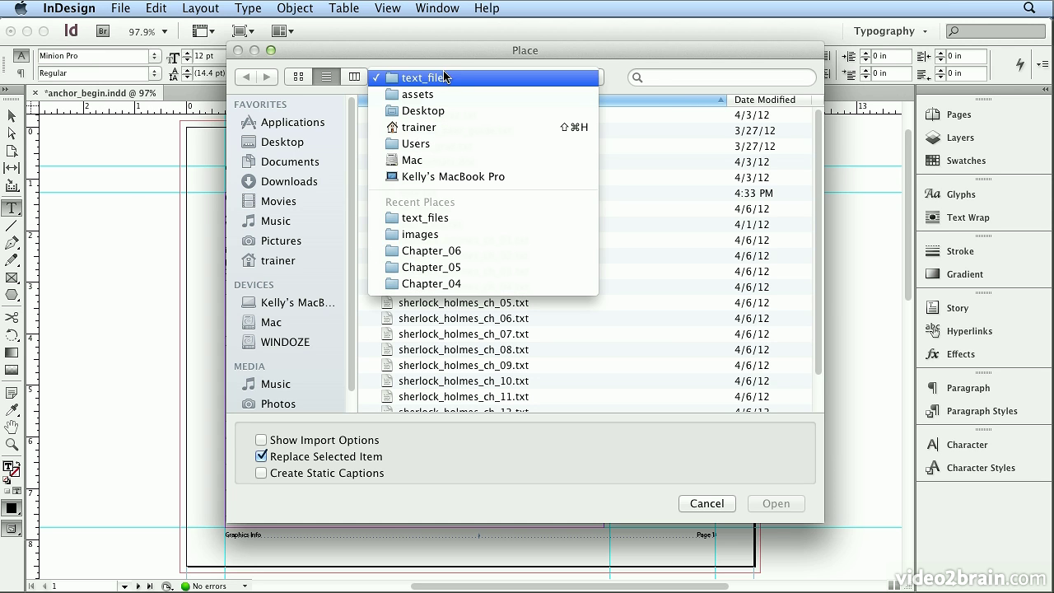
click(450, 77)
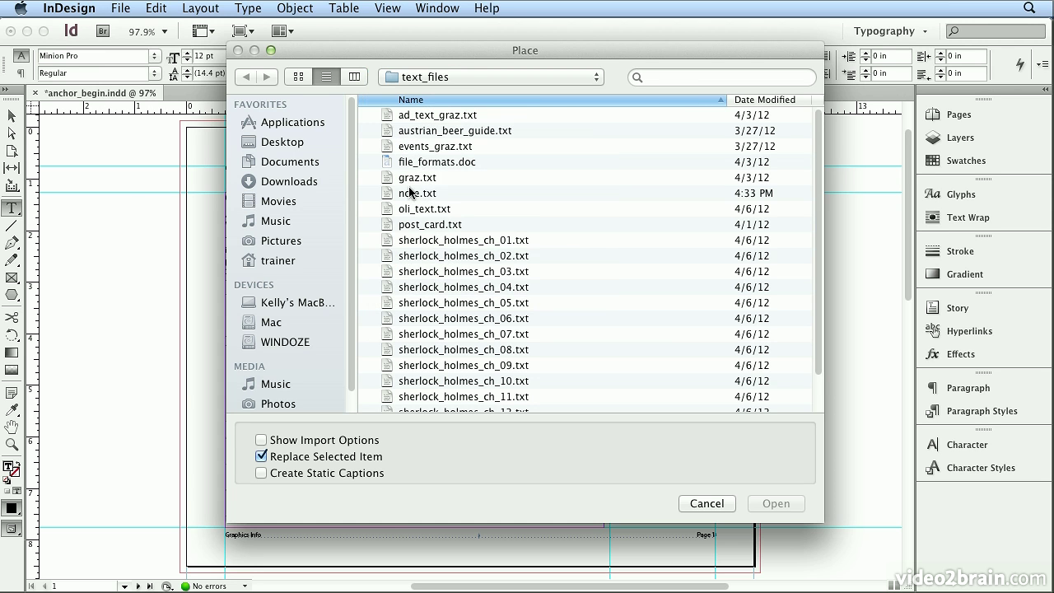
double_click(408, 194)
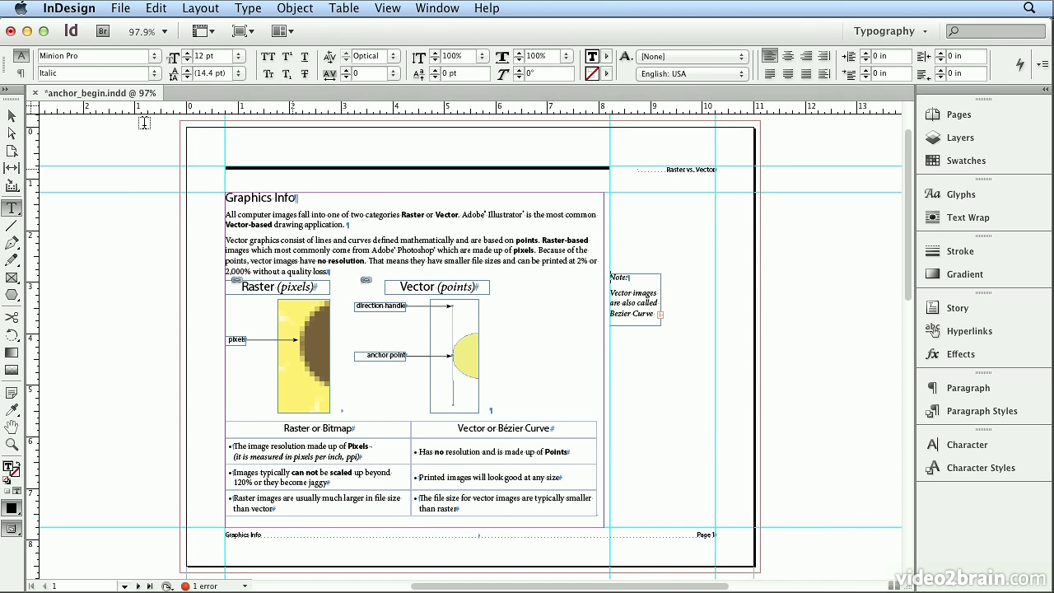
Step: Enlarge the note frame to fit its text and rejoin 'Vector graphics' to the opening paragraph
click(12, 115)
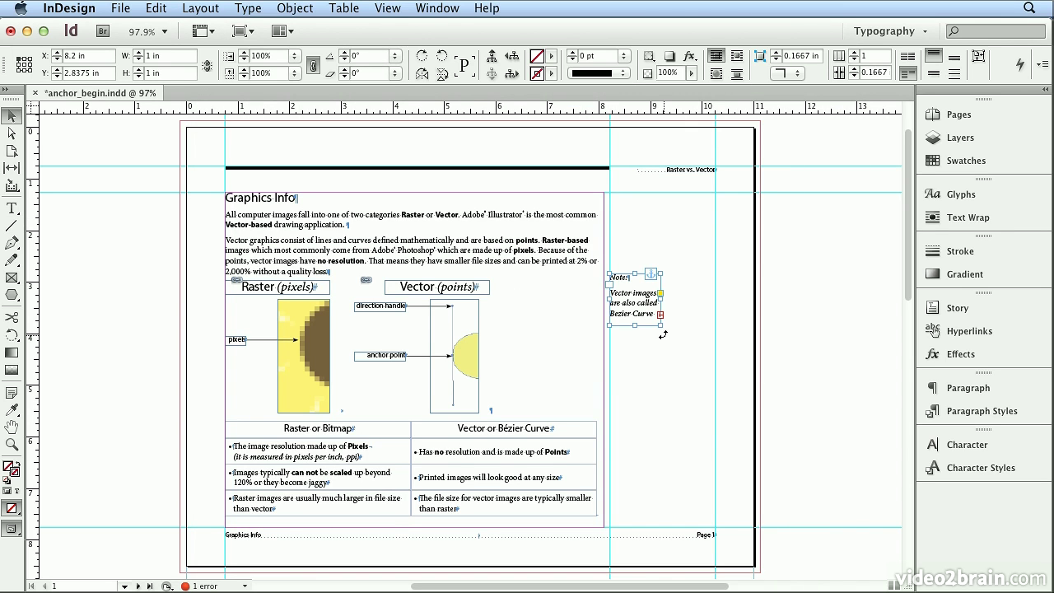
drag(661, 326, 713, 360)
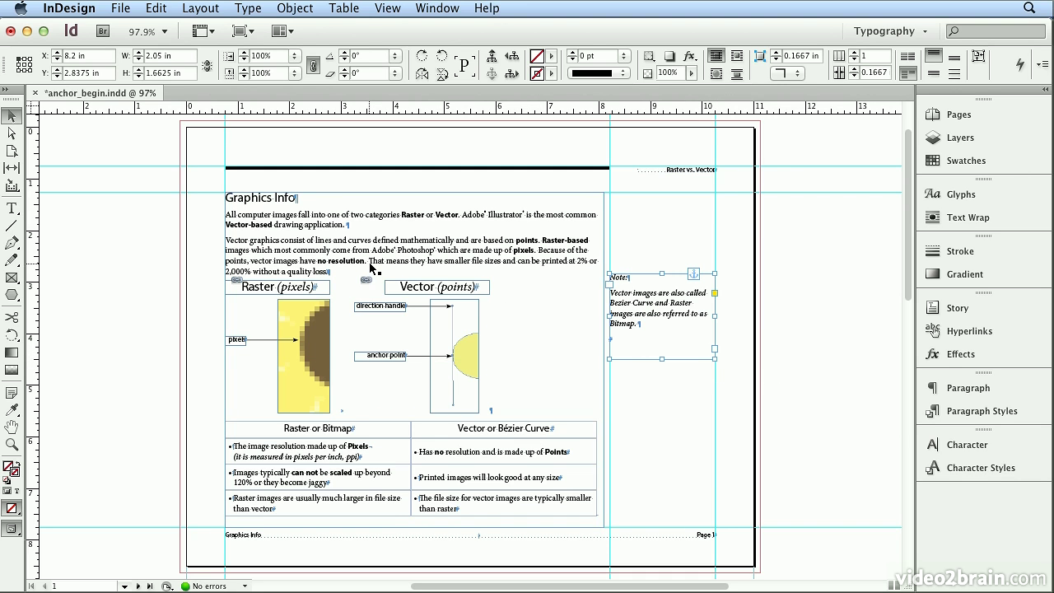
key(t)
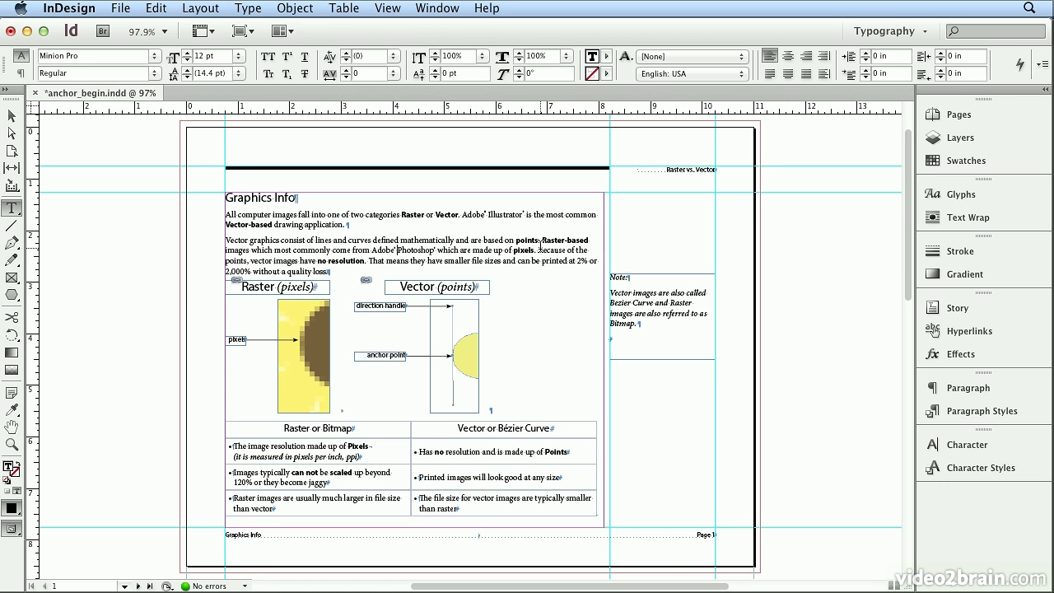
key(Return)
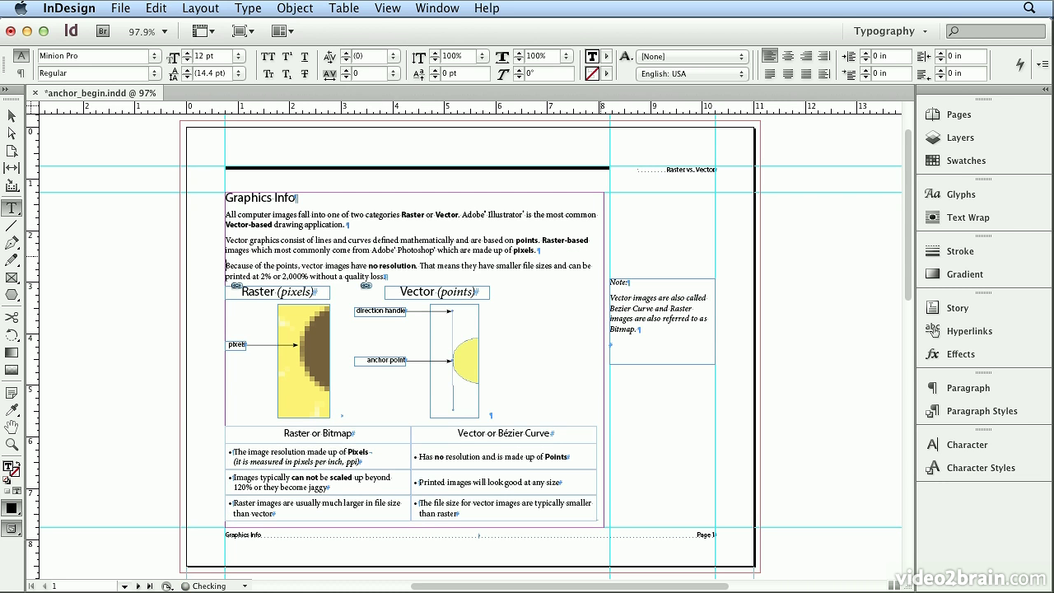
key(Return)
key(Return)
key(Return)
key(BackSpace)
key(BackSpace)
key(BackSpace)
key(BackSpace)
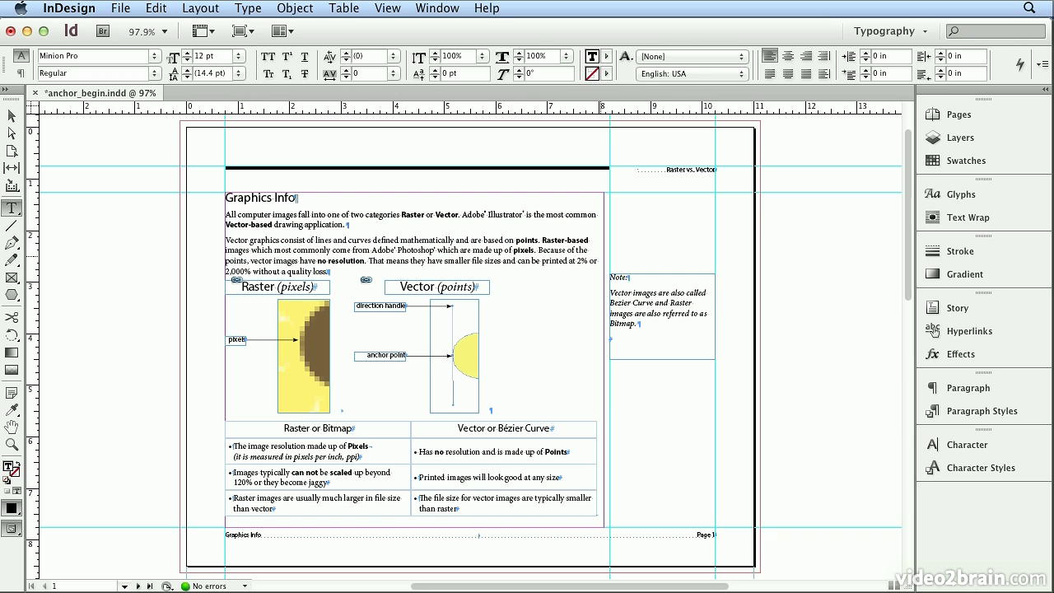
click(227, 236)
key(BackSpace)
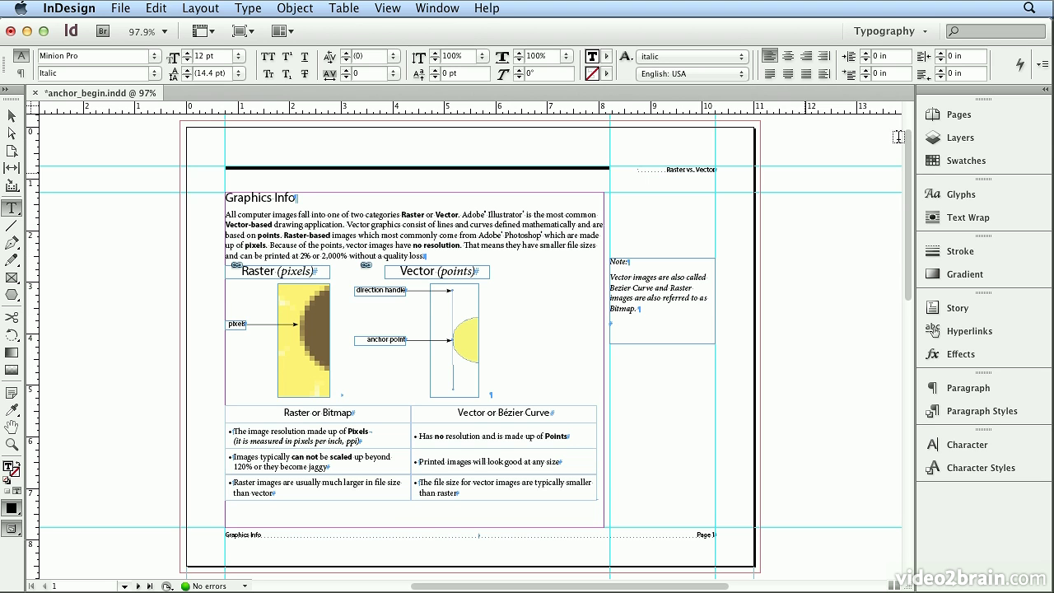
Step: Go to page 2 in the Pages panel and put the cursor in the empty last paragraph
click(951, 114)
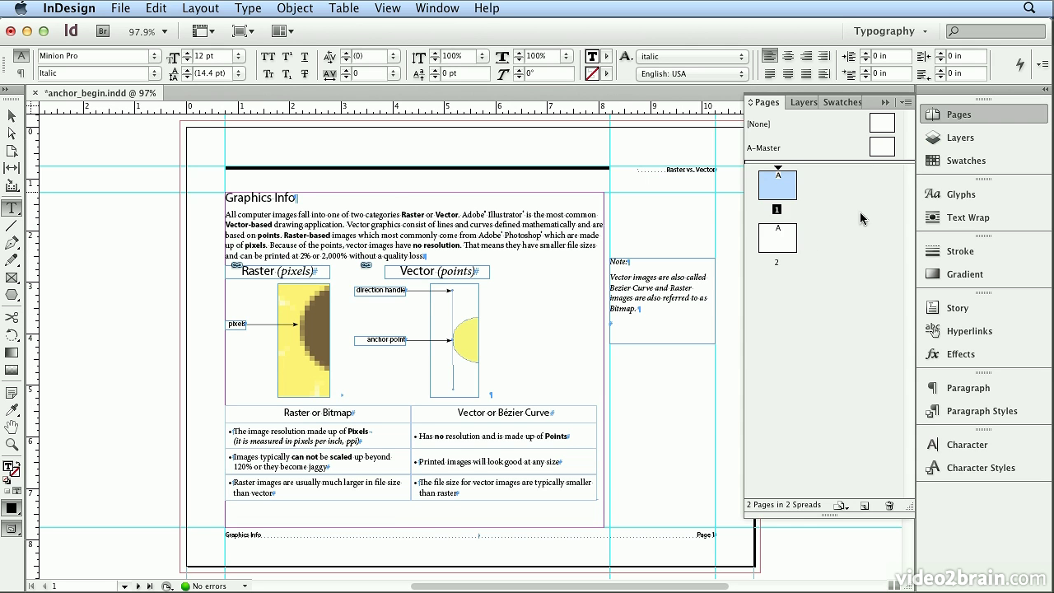
double_click(787, 247)
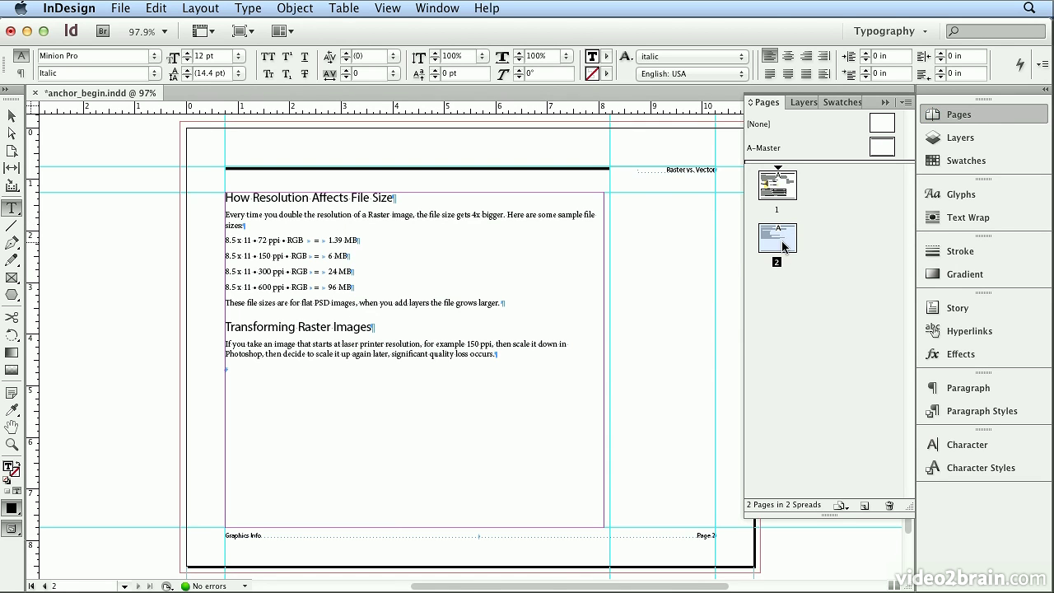
scroll(548, 302, up, 1)
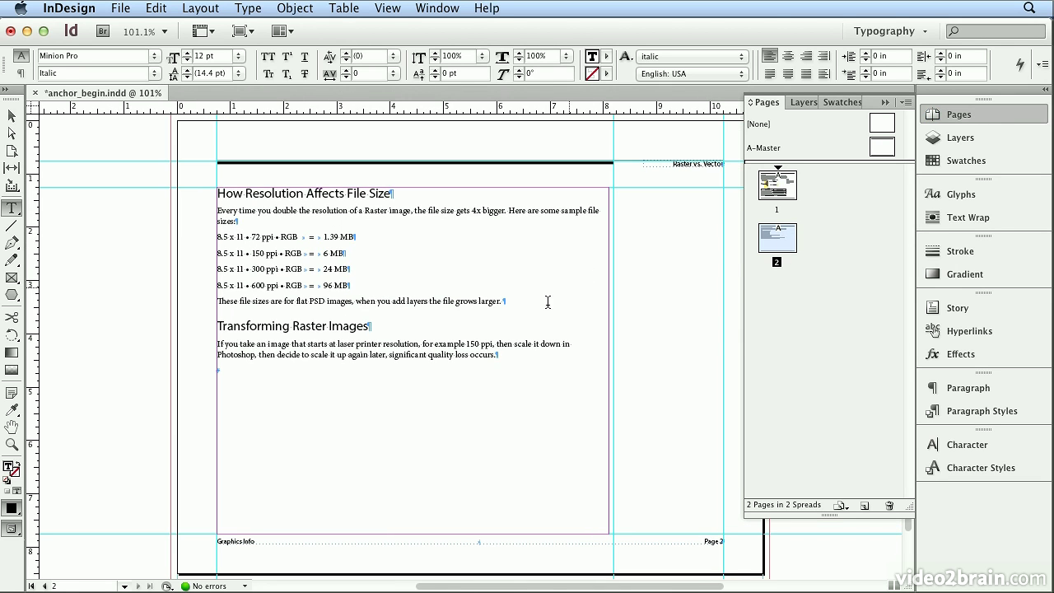
click(274, 380)
Step: Place golfer_images.indd from Chapter_06 > images inline in the page 2 text
click(122, 9)
key(super+Up)
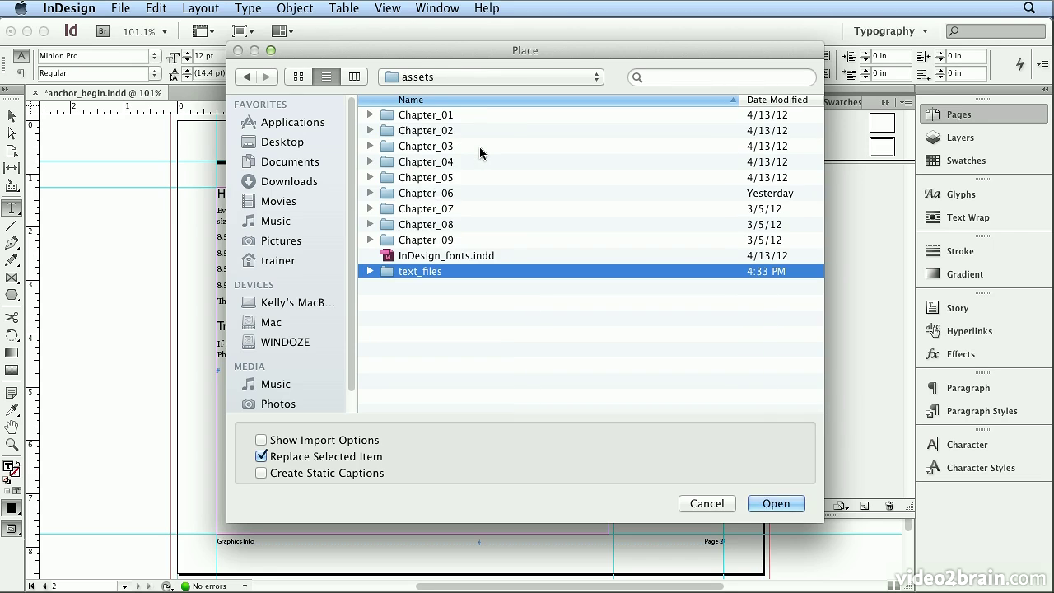
double_click(451, 197)
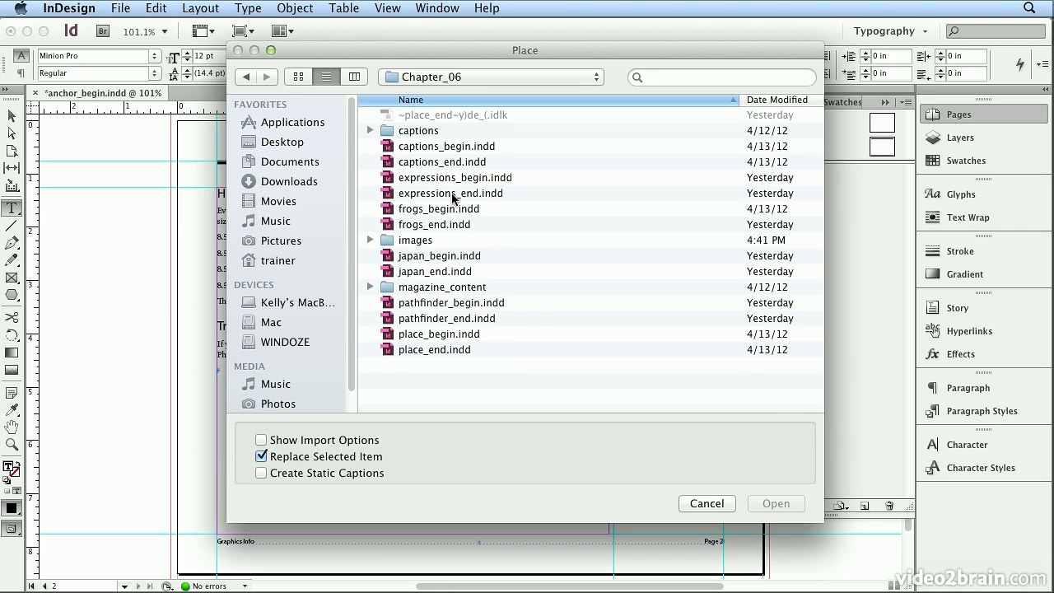
double_click(426, 240)
click(408, 243)
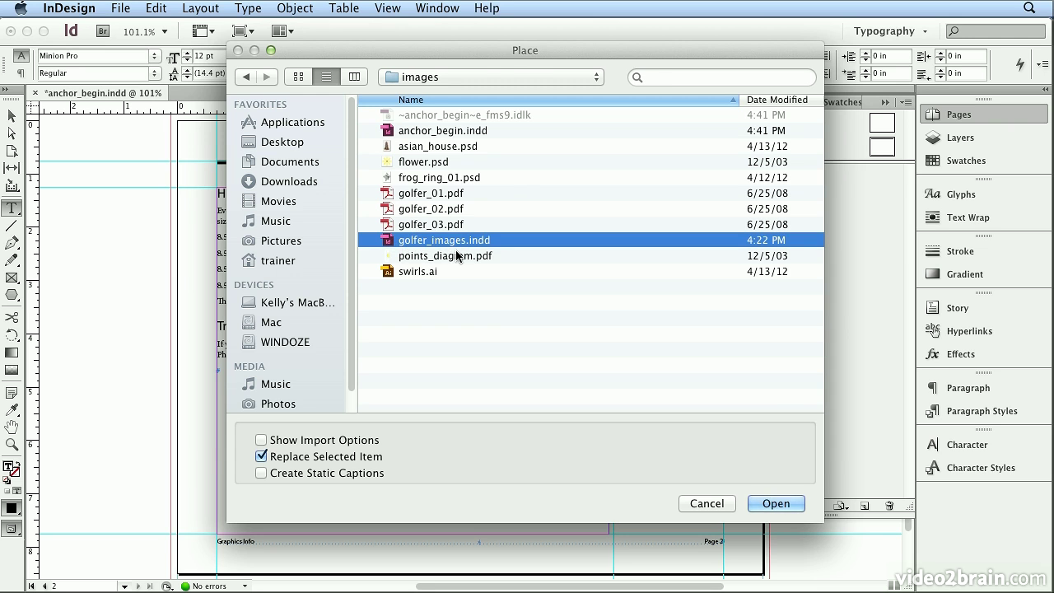
click(789, 503)
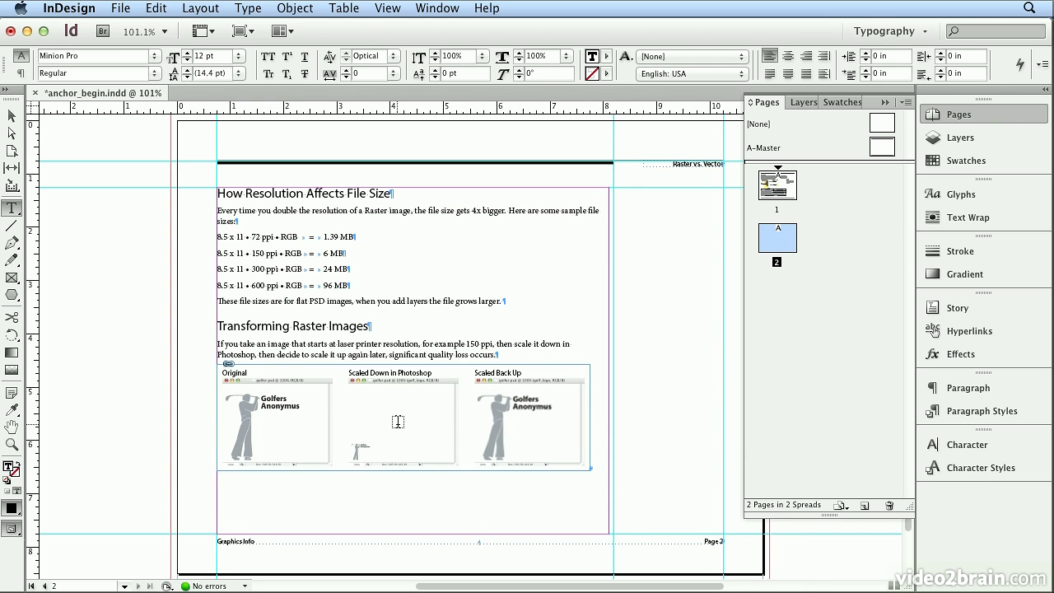
key(Return)
key(Return)
key(BackSpace)
key(BackSpace)
click(789, 58)
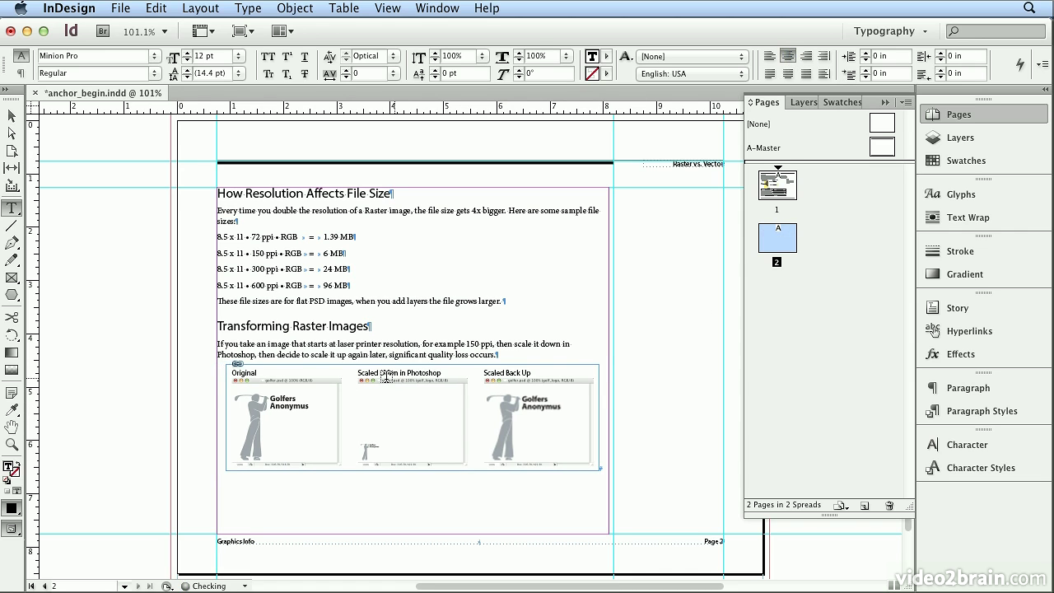
click(769, 56)
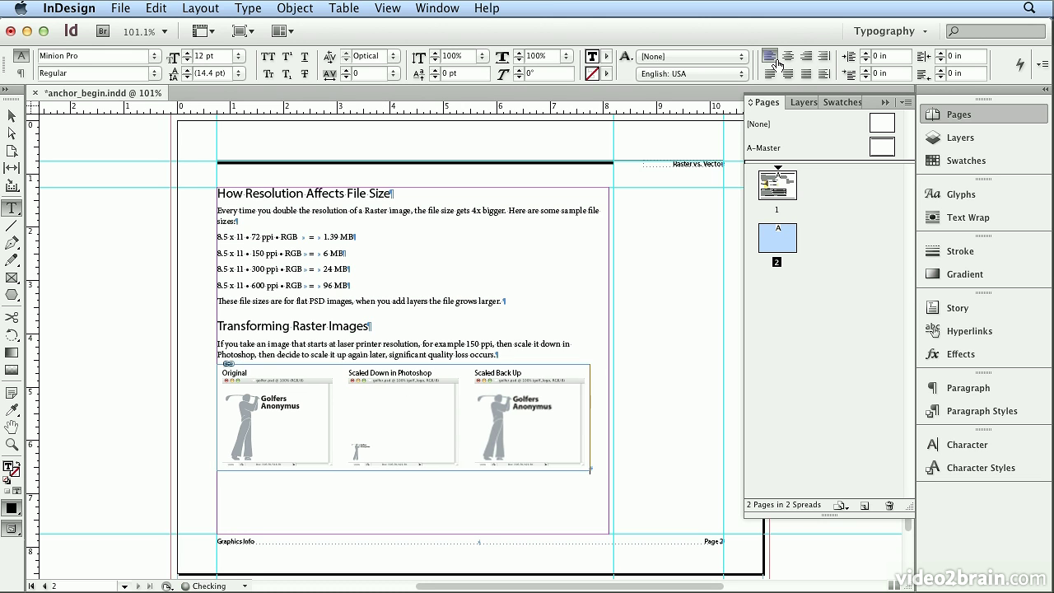
click(807, 56)
click(770, 56)
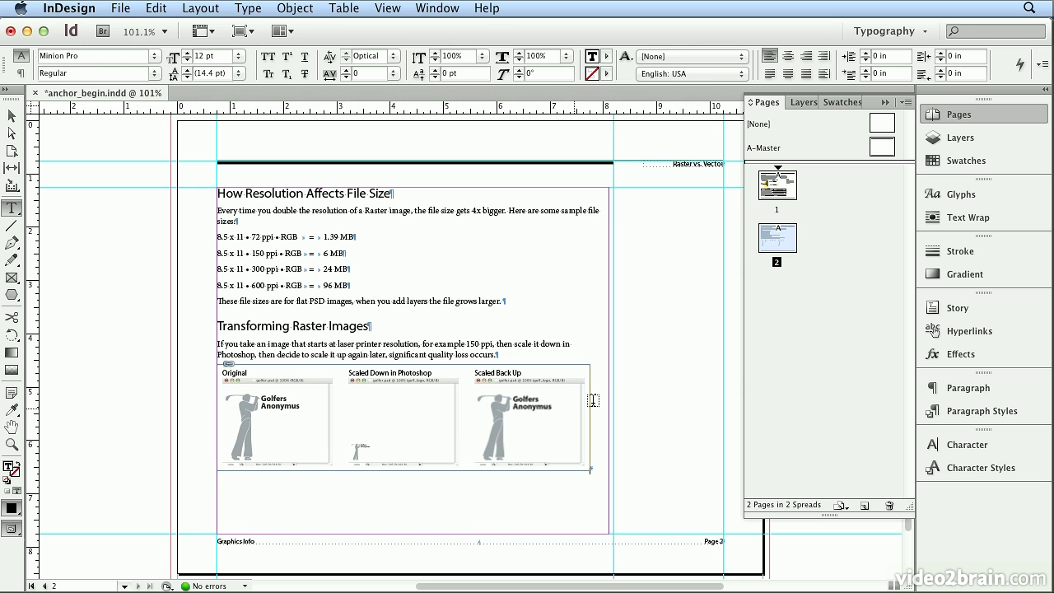
Step: Return to page 1 and zoom in on the Graphics Info body text
double_click(781, 191)
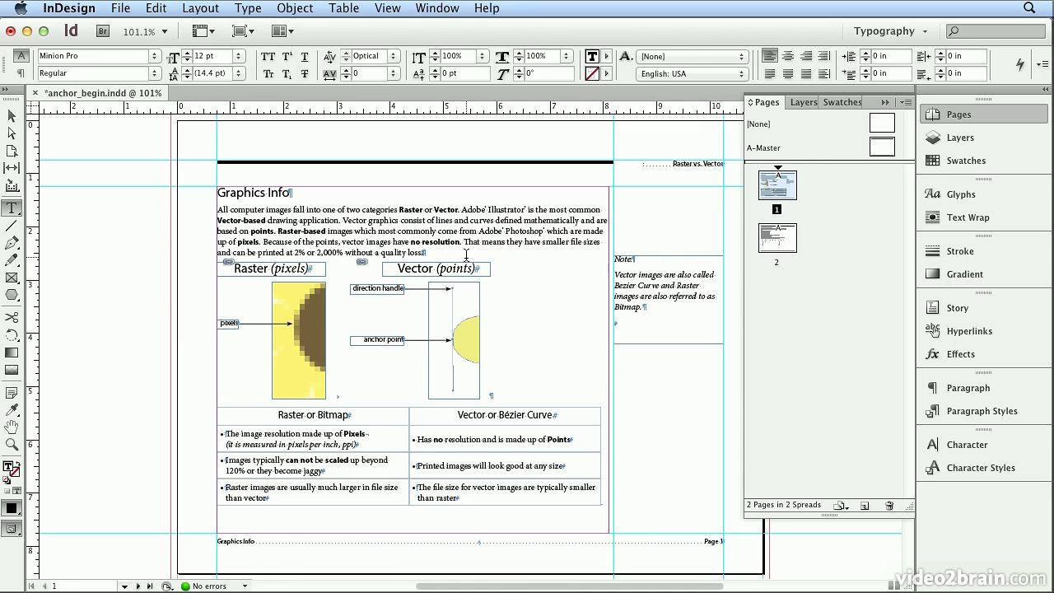
key(super+equal)
key(super+equal)
key(super+equal)
key(super+equal)
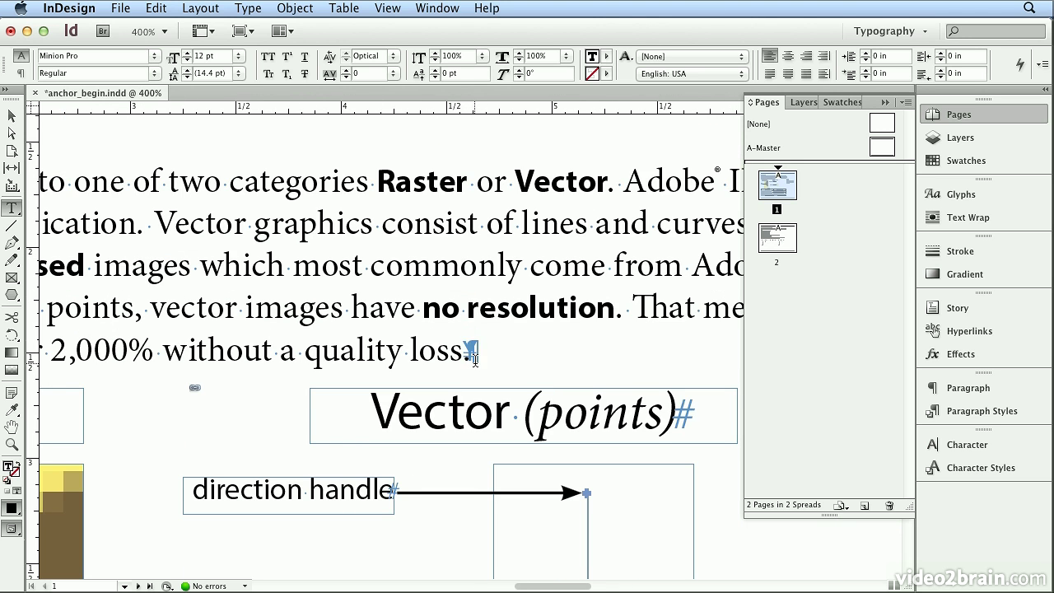
click(233, 8)
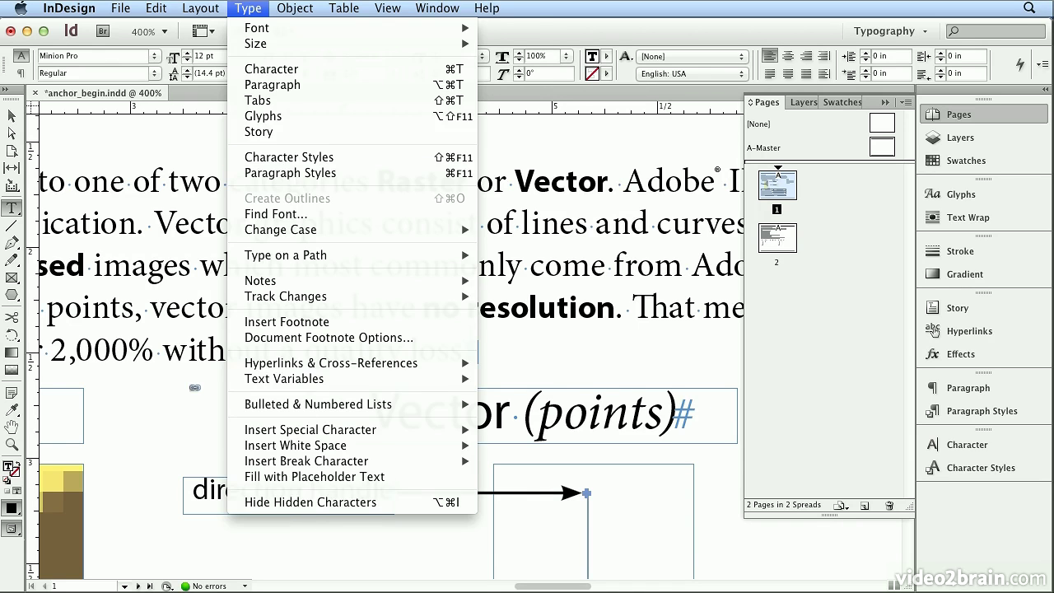
click(487, 368)
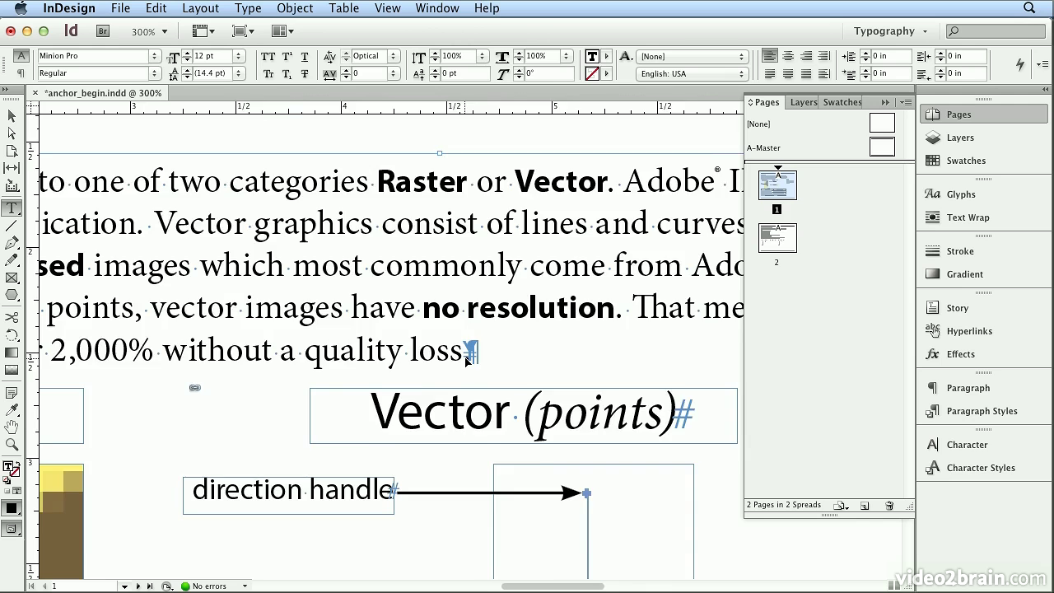
scroll(467, 356, down, 4)
click(387, 8)
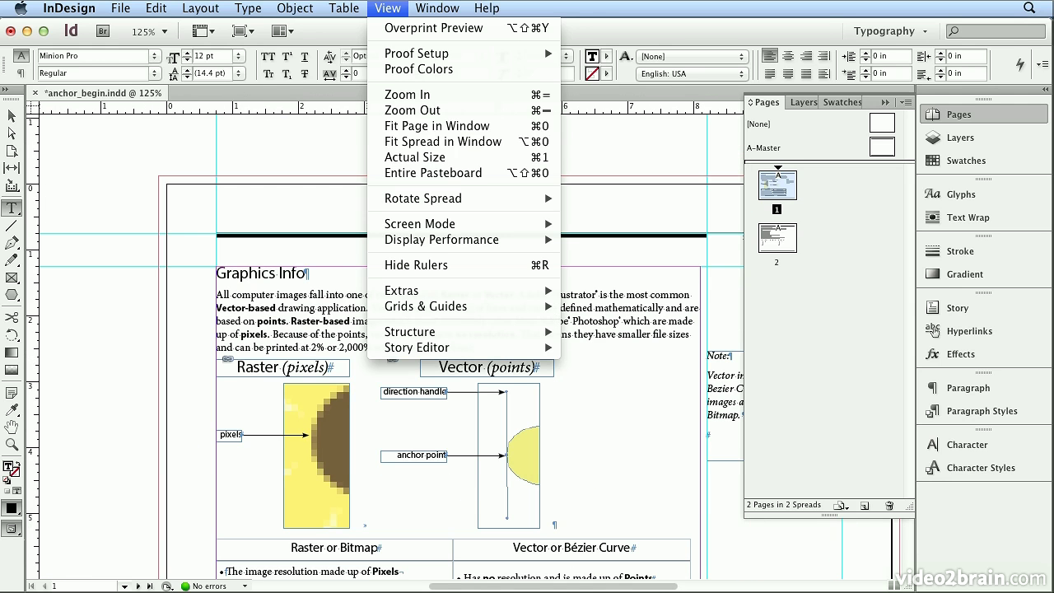
Step: Fit the page in the window, select the Note frame, and turn on Show Text Threads
click(404, 128)
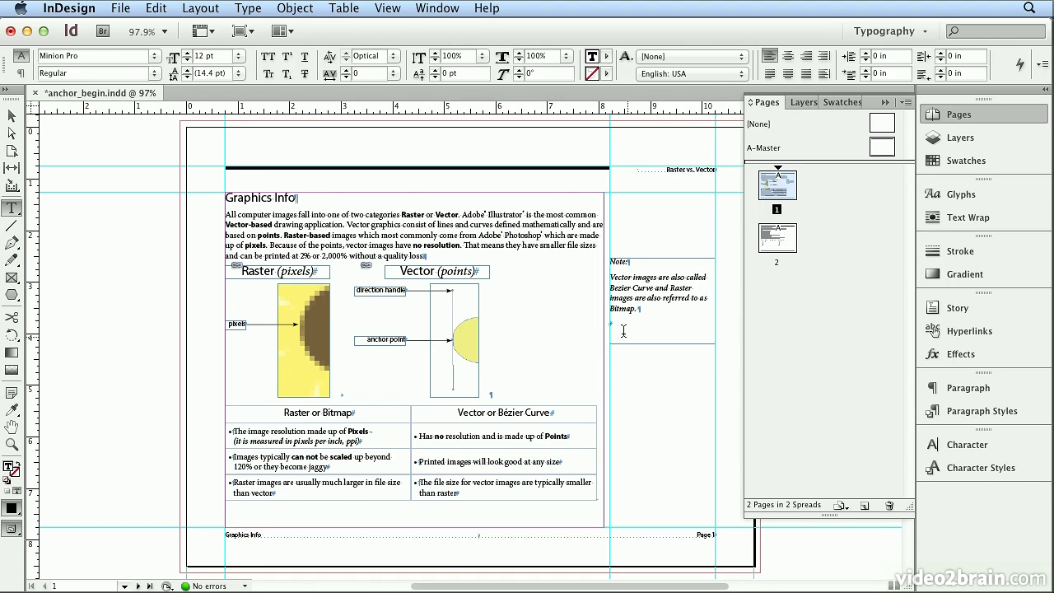
click(17, 117)
click(695, 324)
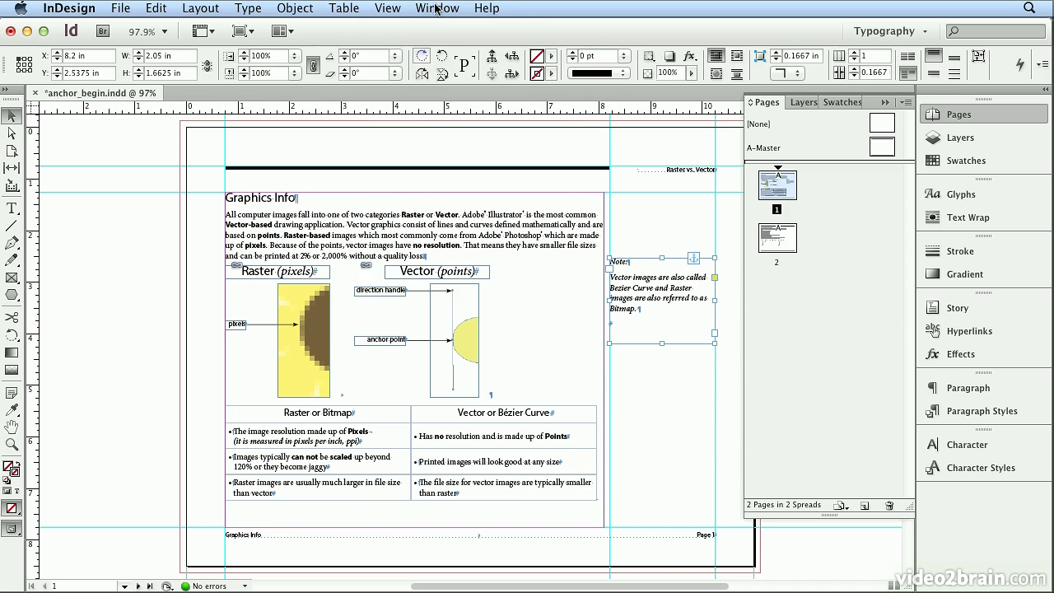
click(387, 8)
mouse_move(425, 290)
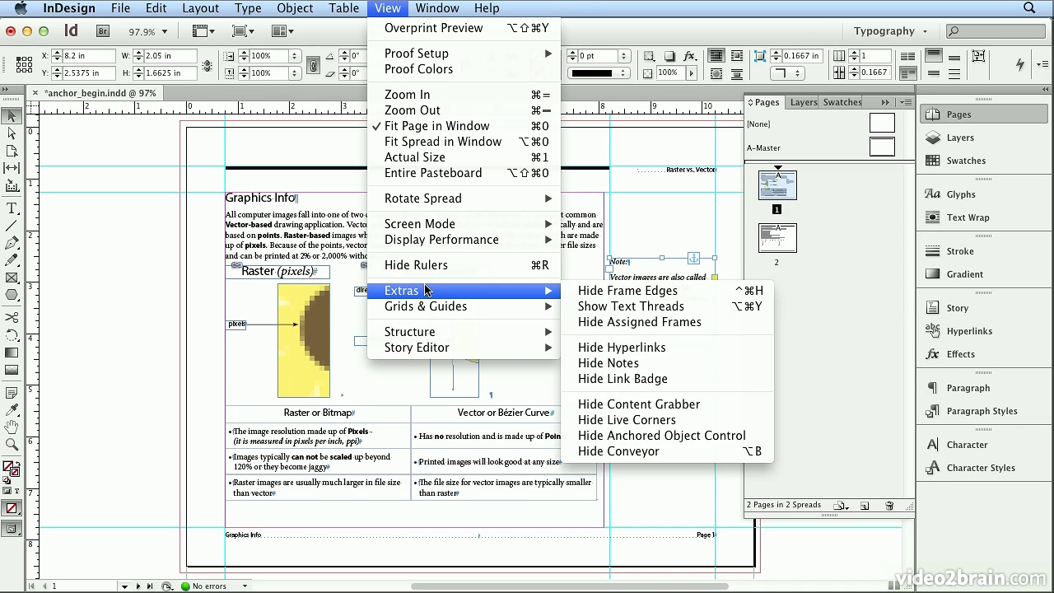
click(605, 306)
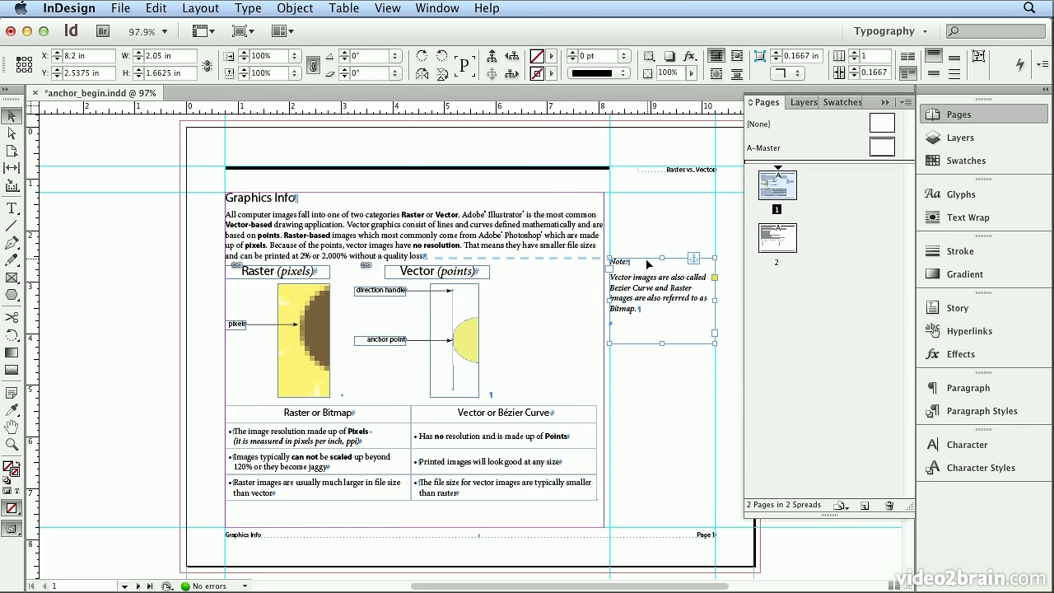